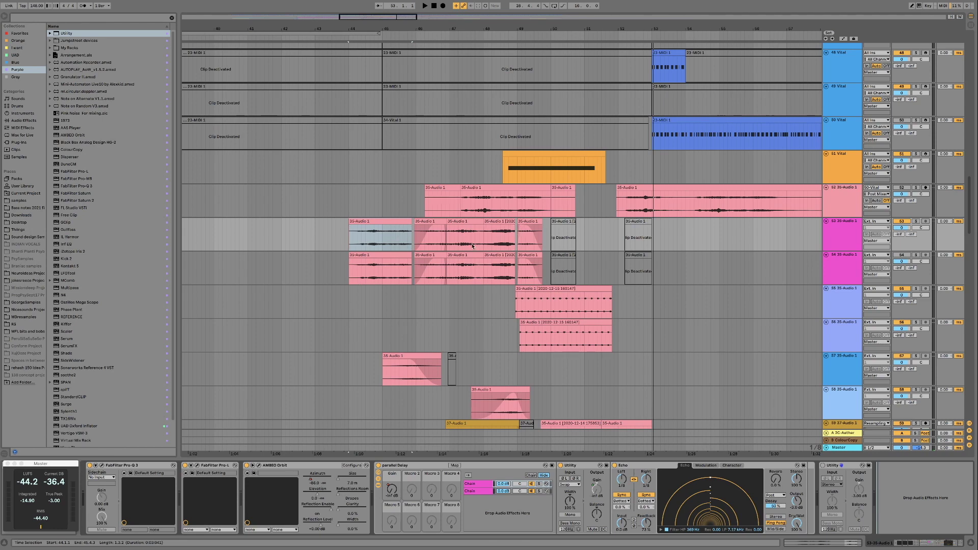
- Play the passage from bar 44 in the full mix and again with audio track 53 soloed
{"action": "key", "text": "space"}
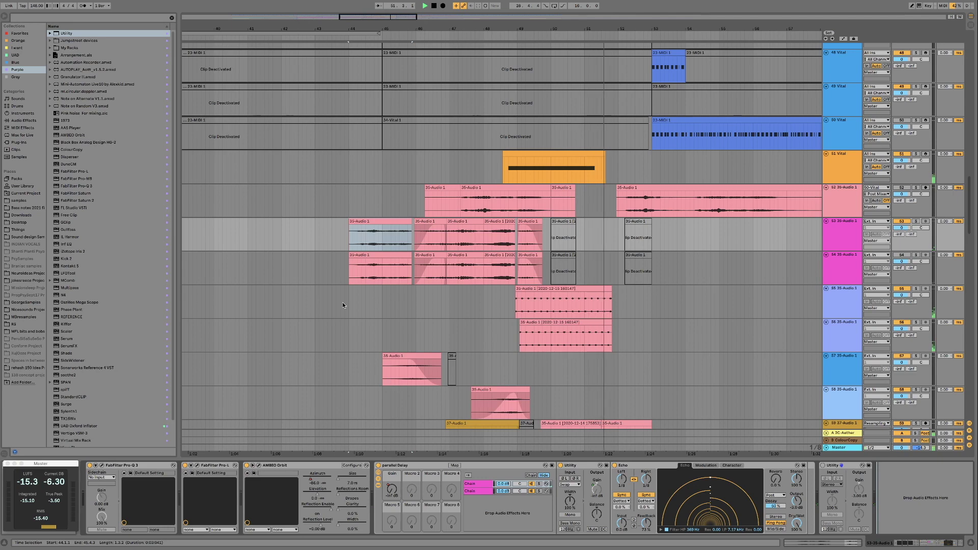
{"action": "key", "text": "space"}
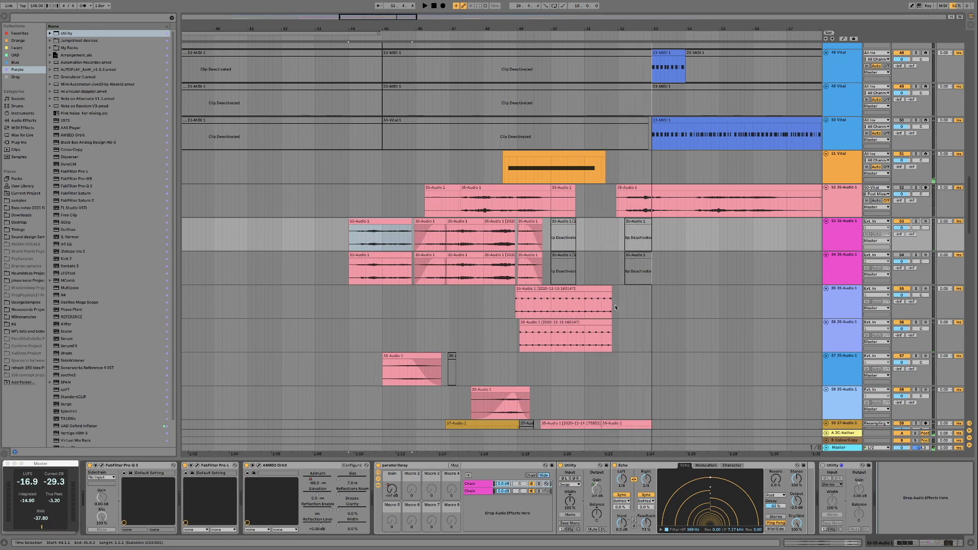
{"action": "left_click", "coordinate": [850, 234]}
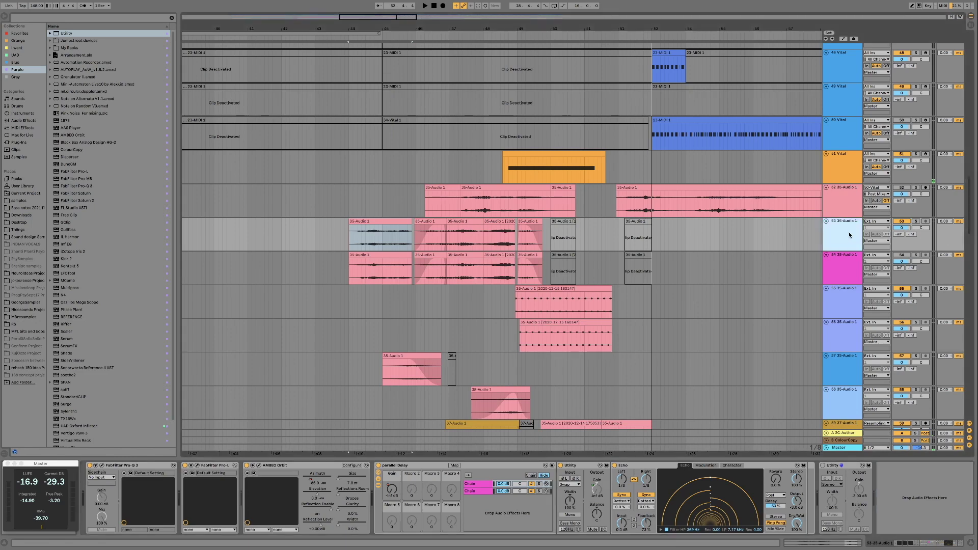
{"action": "left_click", "coordinate": [916, 222]}
{"action": "key", "text": "space"}
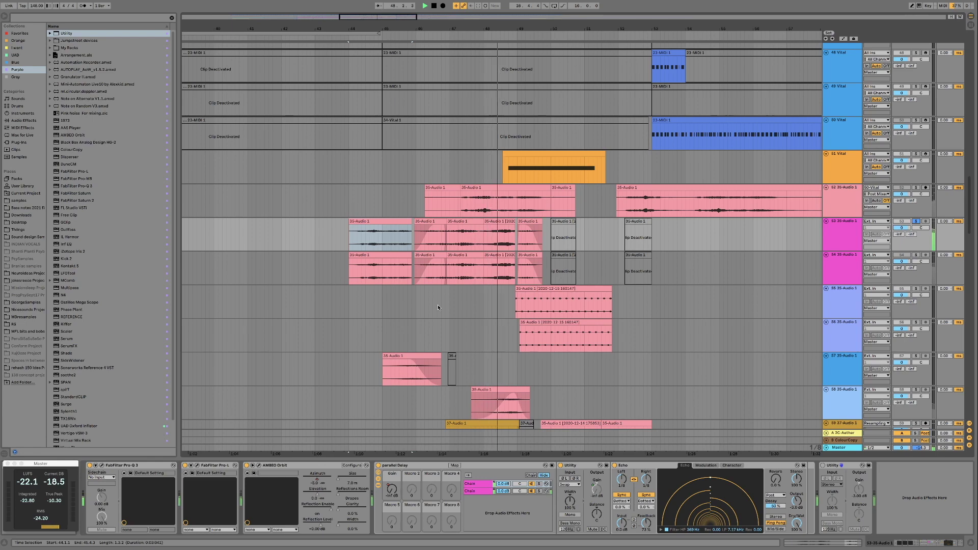
{"action": "key", "text": "space"}
{"action": "left_click", "coordinate": [916, 222]}
{"action": "left_click", "coordinate": [915, 221]}
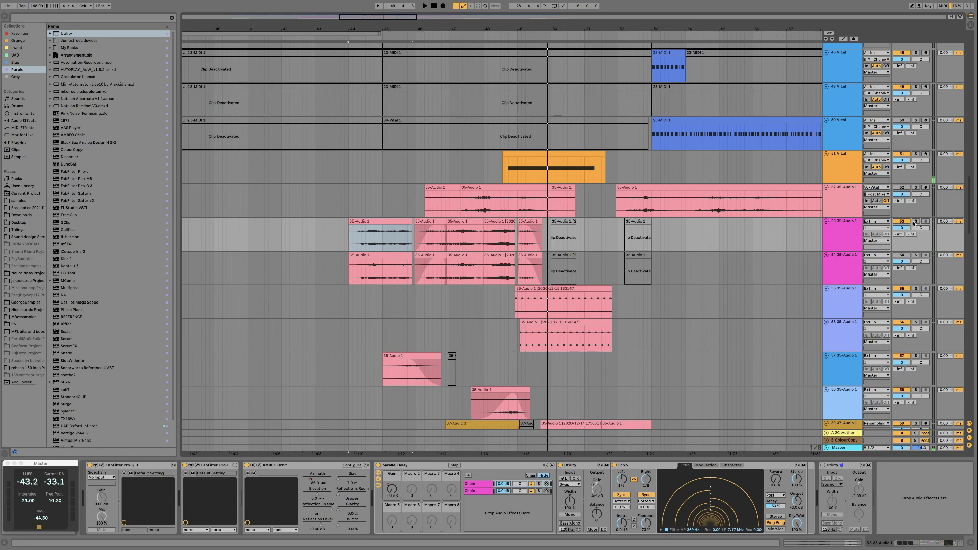
- Inspect the AMBEO Orbit settings on track 53 at the clip just before bar 46 and close the plugin window
{"action": "left_click", "coordinate": [431, 223]}
{"action": "left_click", "coordinate": [496, 220]}
{"action": "left_click", "coordinate": [431, 220]}
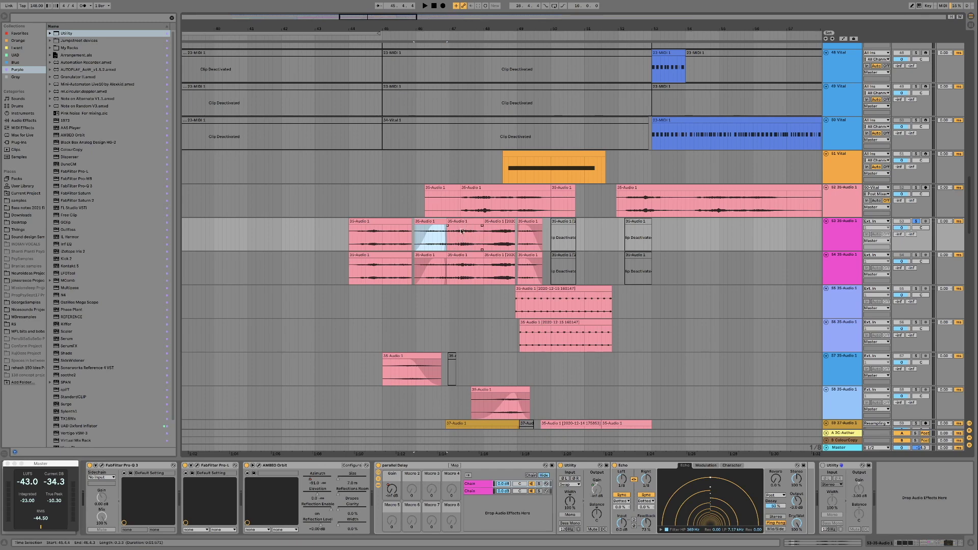
{"action": "left_click", "coordinate": [259, 466]}
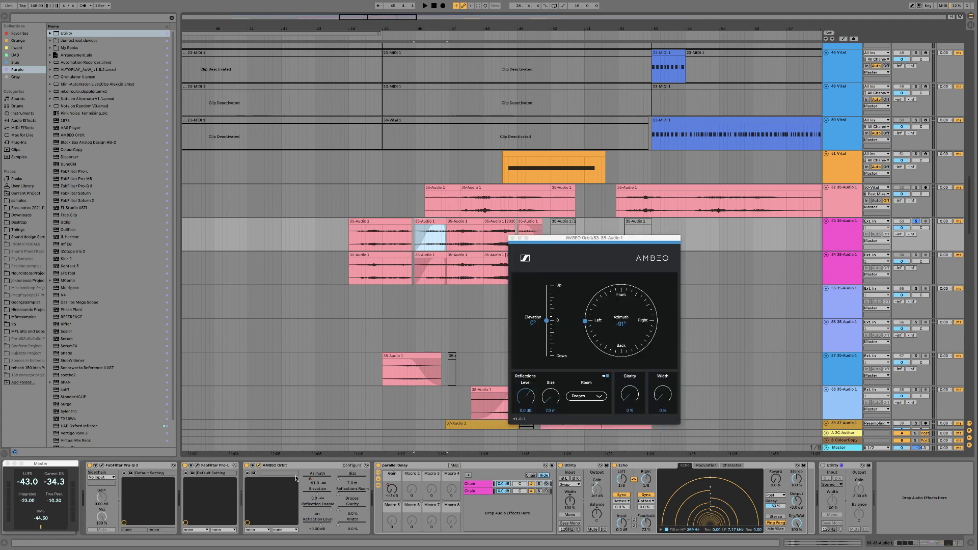
{"action": "left_click_drag", "start_coordinate": [601, 245], "coordinate": [388, 159]}
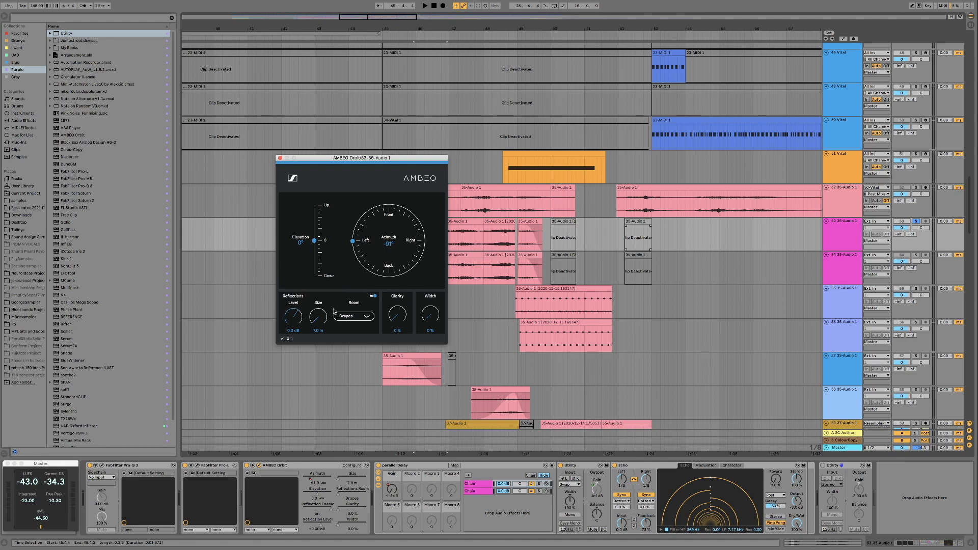
{"action": "left_click", "coordinate": [281, 159]}
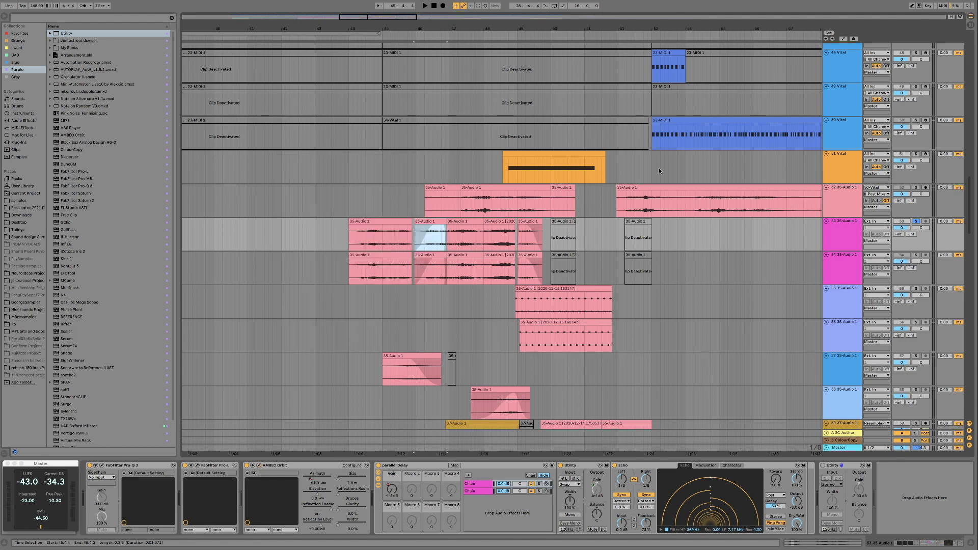
- Solo audio track 54 and play it from the fade-in clip just before bar 46
{"action": "key", "text": "shift+Down"}
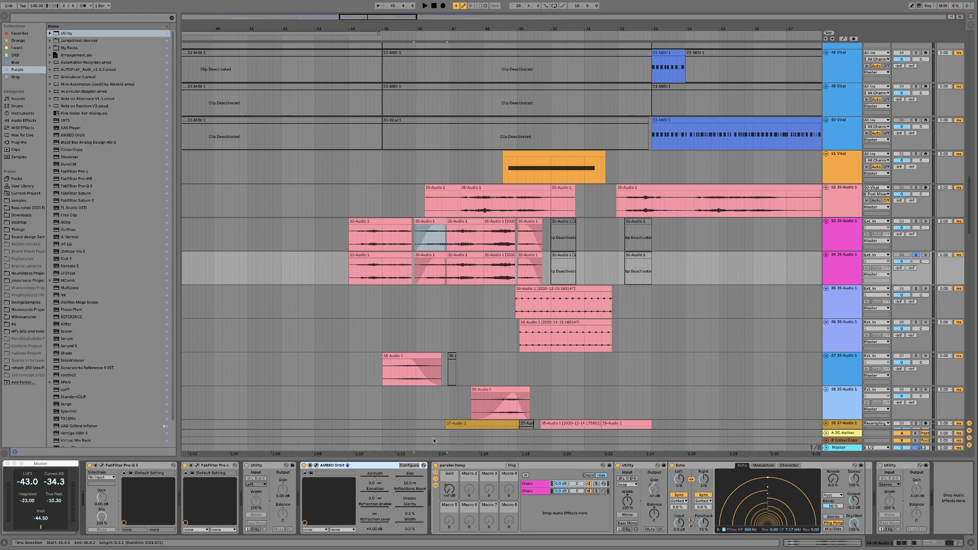
{"action": "left_click", "coordinate": [862, 268]}
{"action": "scroll", "coordinate": [862, 268], "scroll_direction": "down", "scroll_amount": 2}
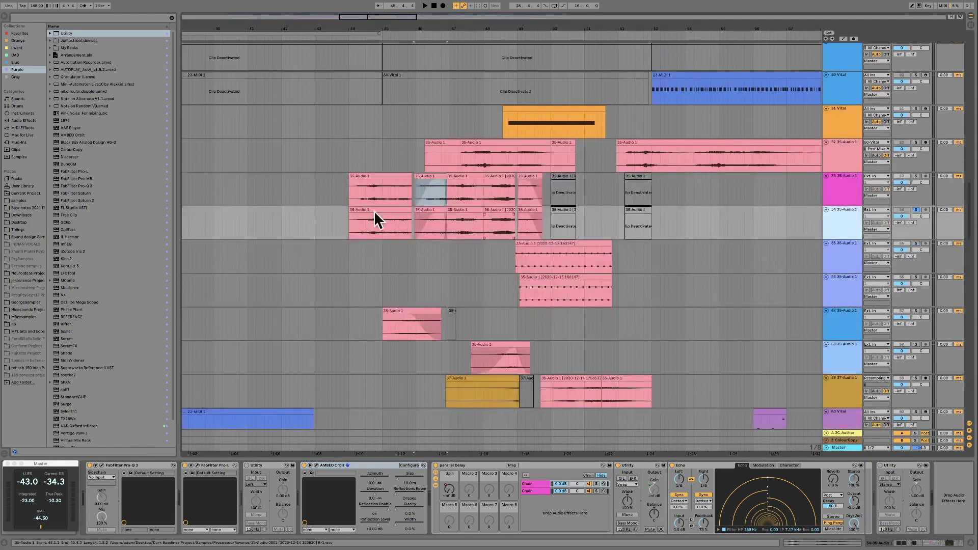
{"action": "left_click", "coordinate": [916, 209]}
{"action": "left_click", "coordinate": [428, 218]}
{"action": "key", "text": "space"}
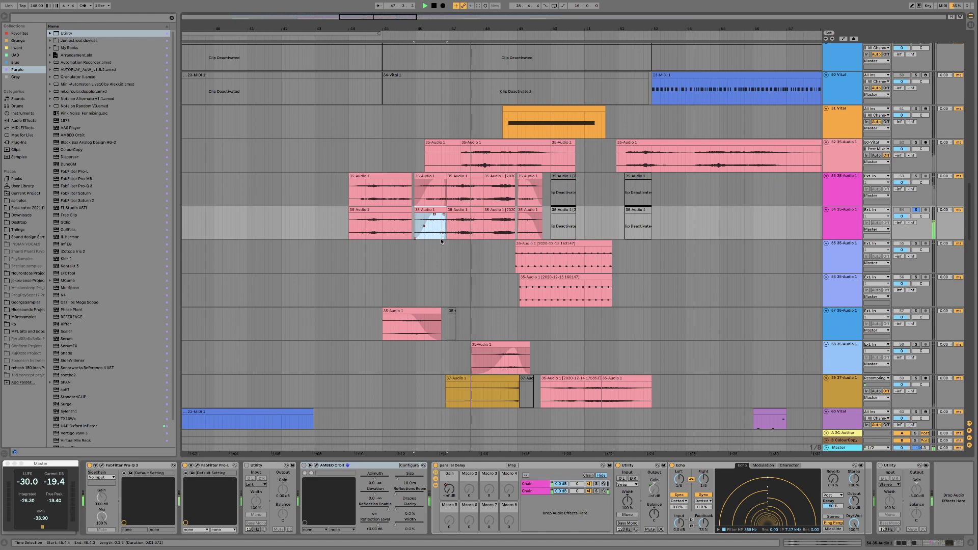
{"action": "key", "text": "space"}
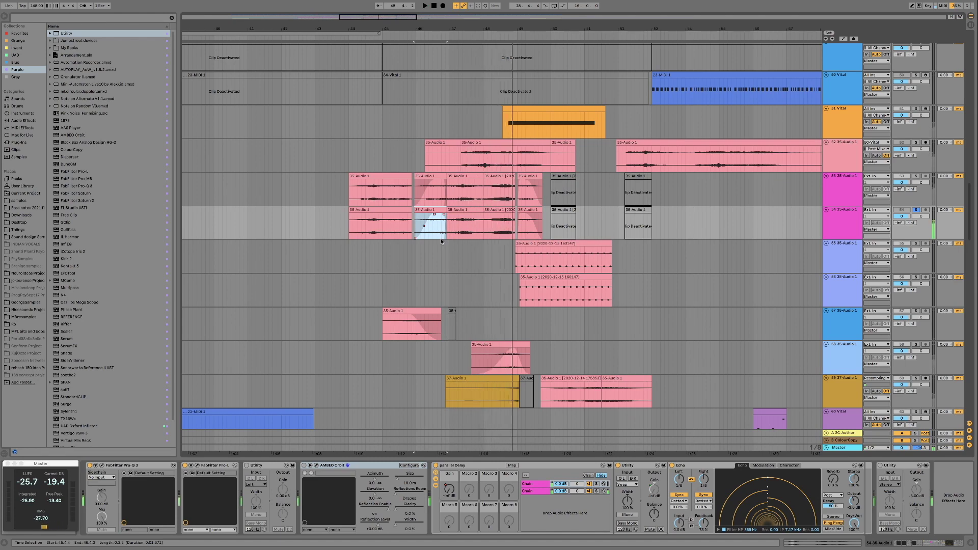
- Check the channel mode options of the Utility before AMBEO Orbit on track 54, keeping Left
{"action": "left_click", "coordinate": [353, 481]}
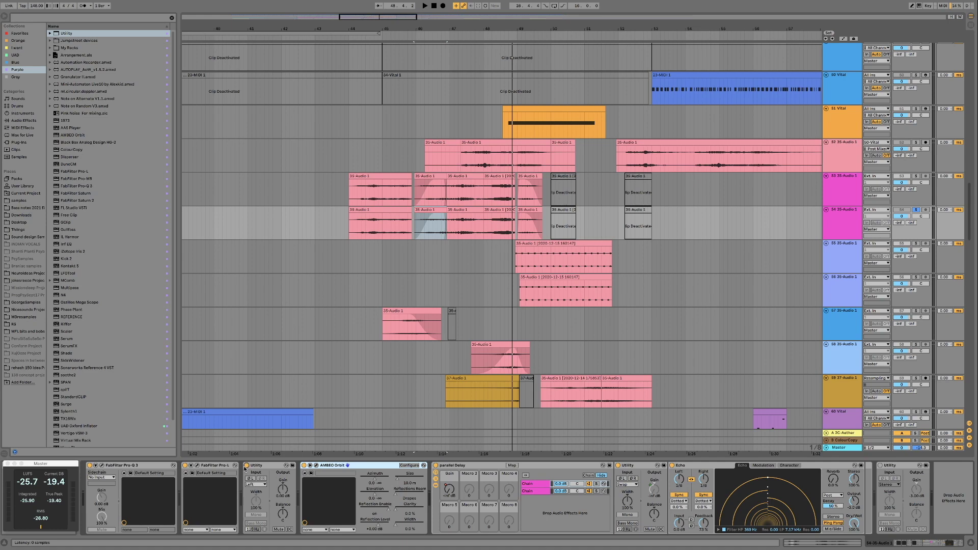
{"action": "left_click", "coordinate": [257, 485]}
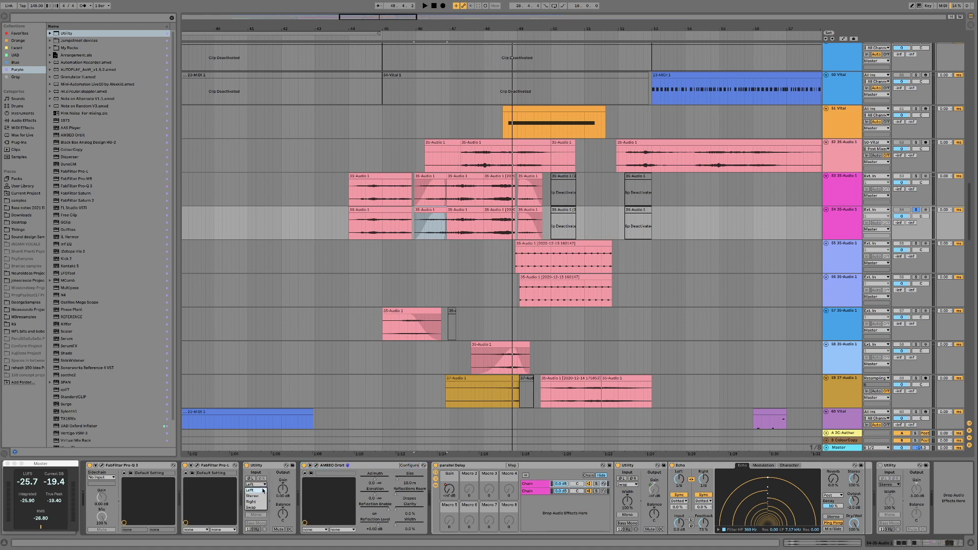
{"action": "left_click", "coordinate": [260, 490]}
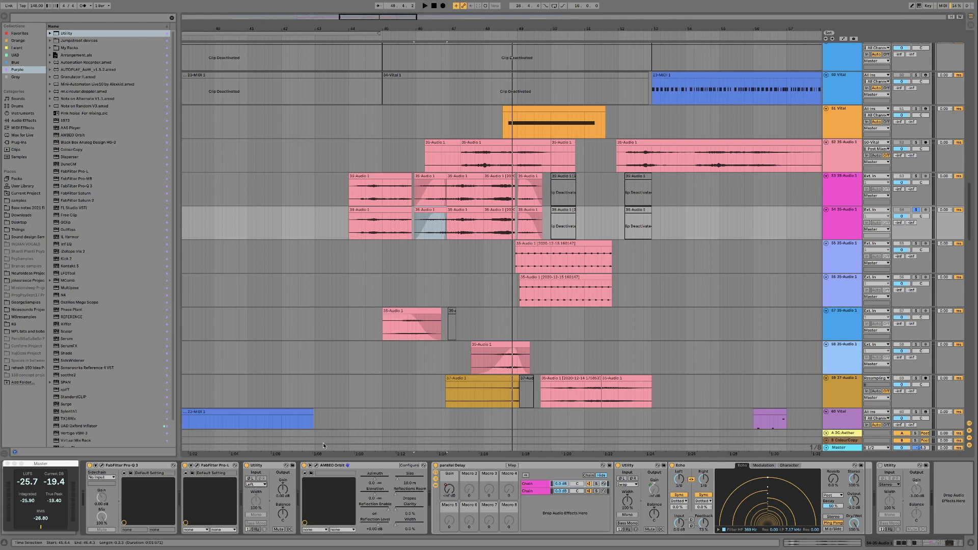
- Group AMBEO Orbit into an Audio Effect Rack and map its Azimuth to Macro 1 with a range of 0.25 to 0.75
{"action": "left_click", "coordinate": [331, 467]}
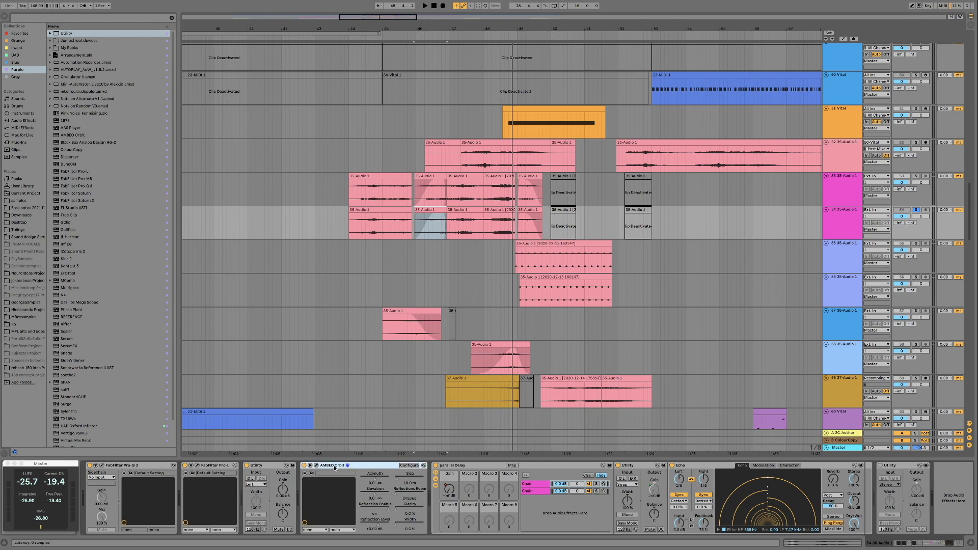
{"action": "key", "text": "ctrl+g"}
{"action": "left_click", "coordinate": [368, 465]}
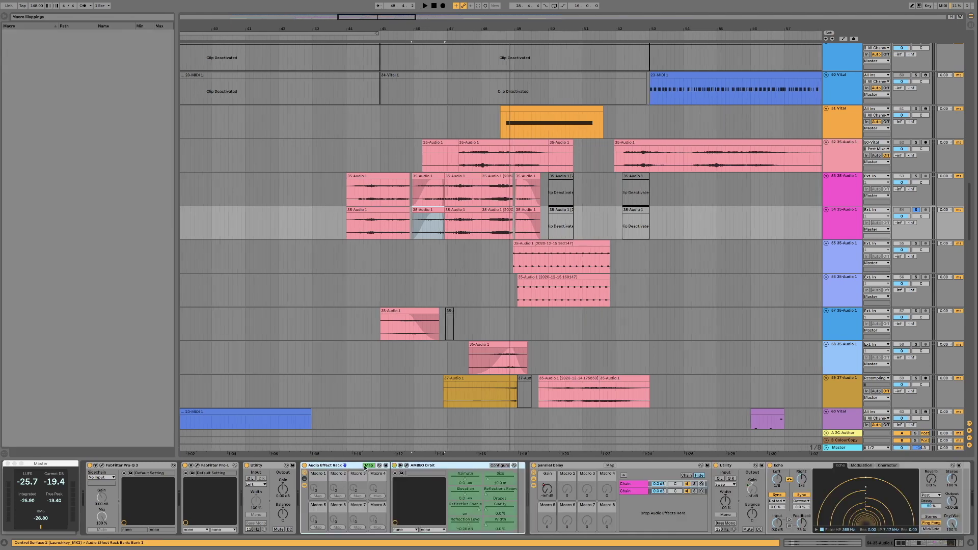
{"action": "left_click", "coordinate": [464, 480]}
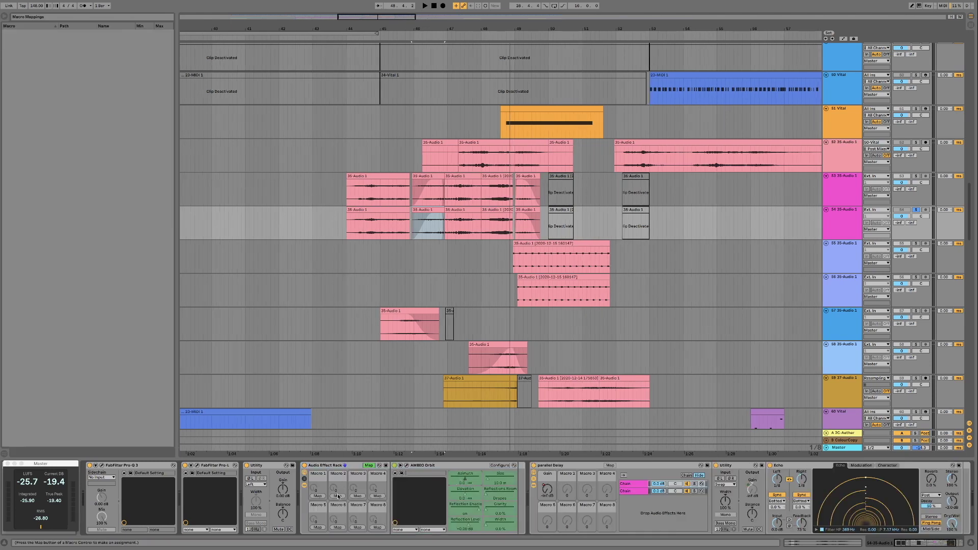
{"action": "left_click", "coordinate": [318, 496]}
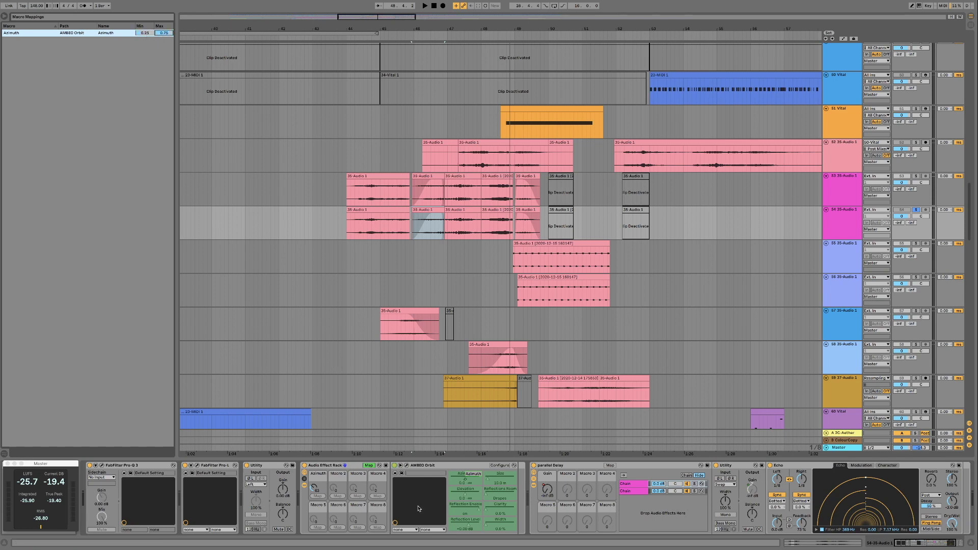
{"action": "left_click", "coordinate": [369, 465]}
- Sweep the Azimuth macro between -90° and 90° with AMBEO Orbit open, leave it at about -5°, and play the passage
{"action": "left_click", "coordinate": [406, 465]}
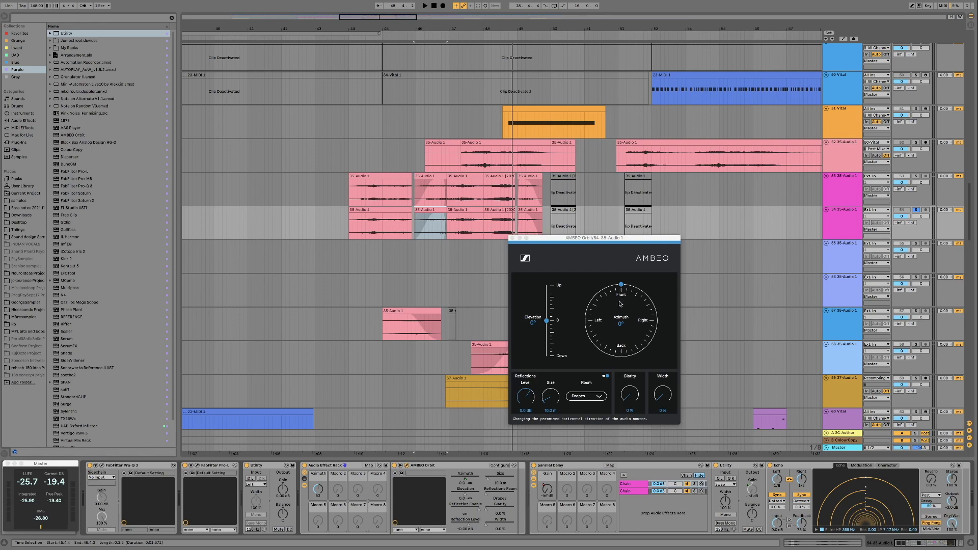
{"action": "left_click_drag", "start_coordinate": [318, 489], "coordinate": [318, 493]}
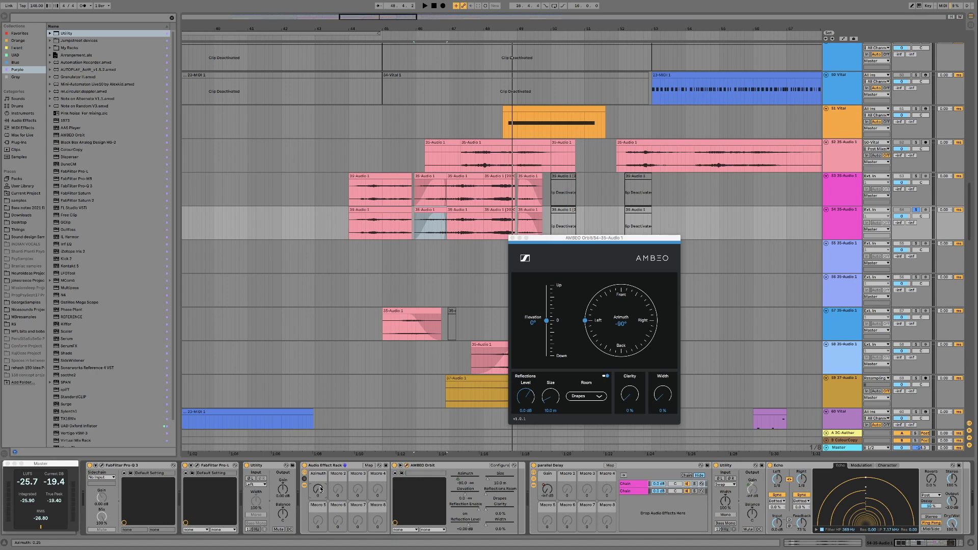
{"action": "left_click_drag", "start_coordinate": [321, 489], "coordinate": [321, 449]}
{"action": "left_click", "coordinate": [368, 466]}
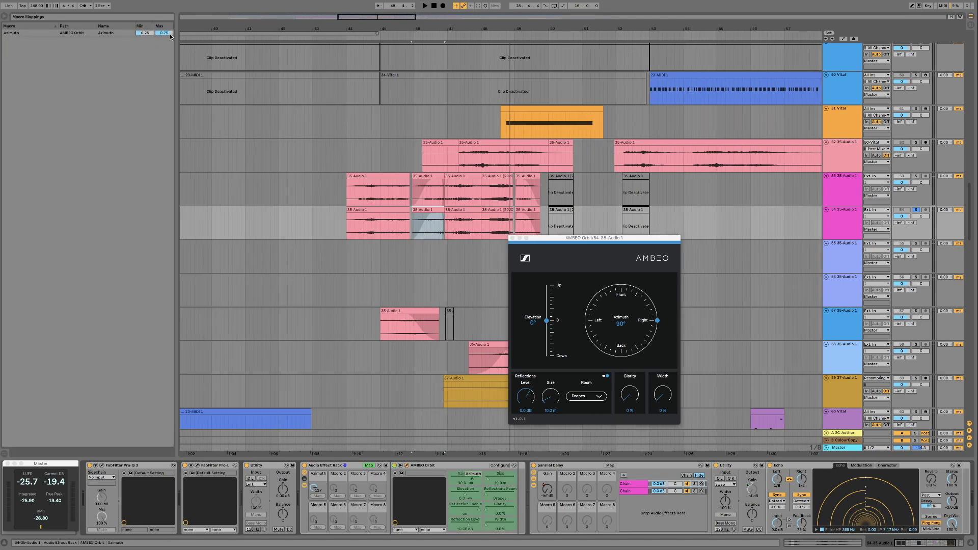
{"action": "key", "text": "ctrl+m"}
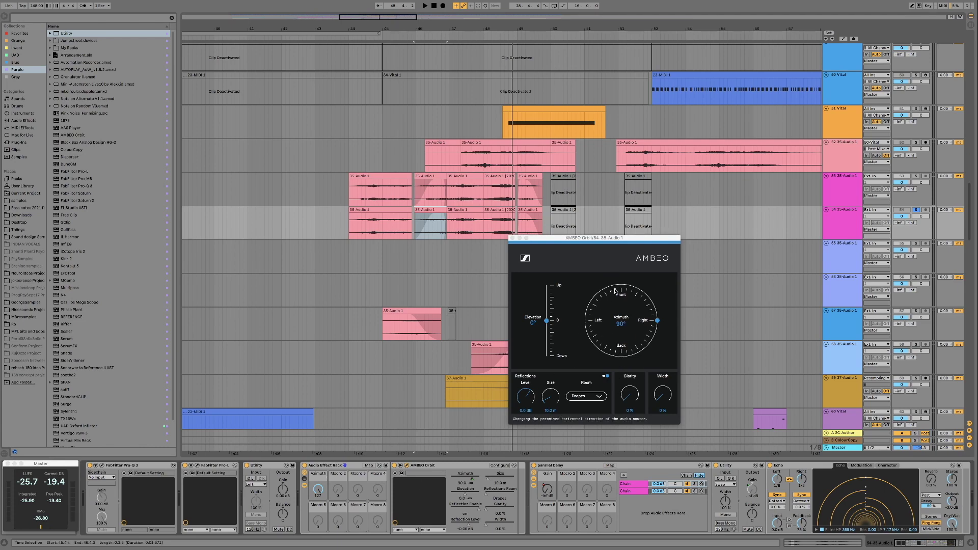
{"action": "key", "text": "super+z"}
{"action": "key", "text": "space"}
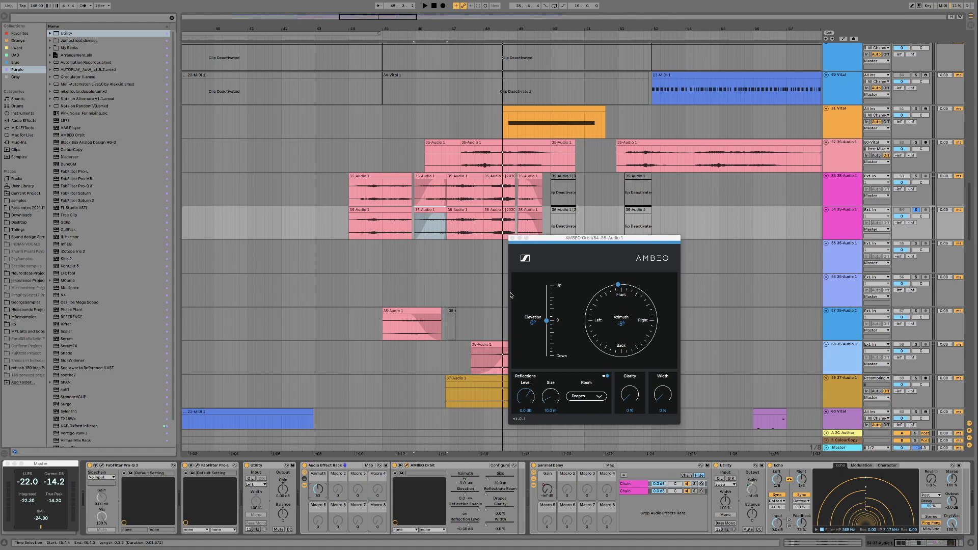
- Audition different reflection sizes in AMBEO Orbit, leaving the size at about 22.4 m and the room material on Drapes
{"action": "left_click_drag", "start_coordinate": [554, 402], "coordinate": [559, 323]}
{"action": "key", "text": "space"}
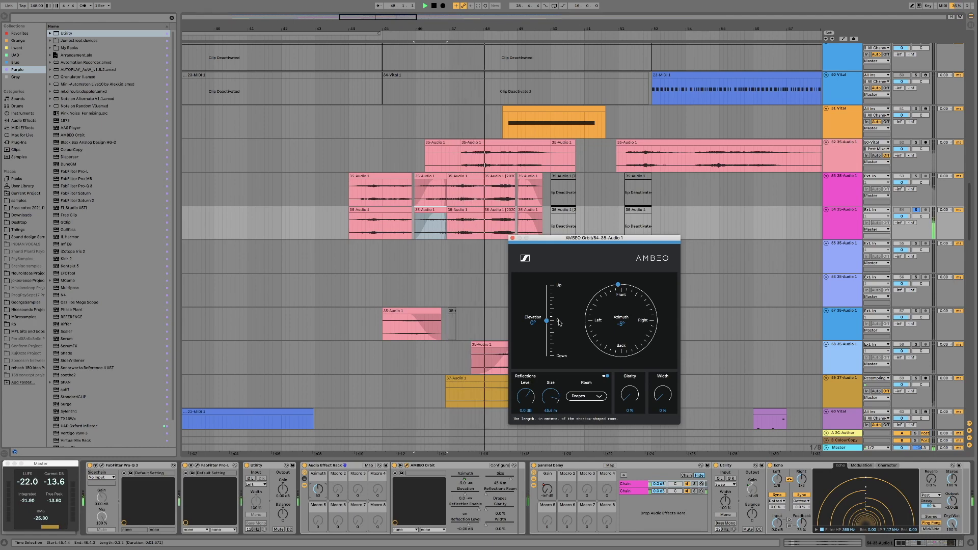
{"action": "left_click_drag", "start_coordinate": [559, 323], "coordinate": [560, 335]}
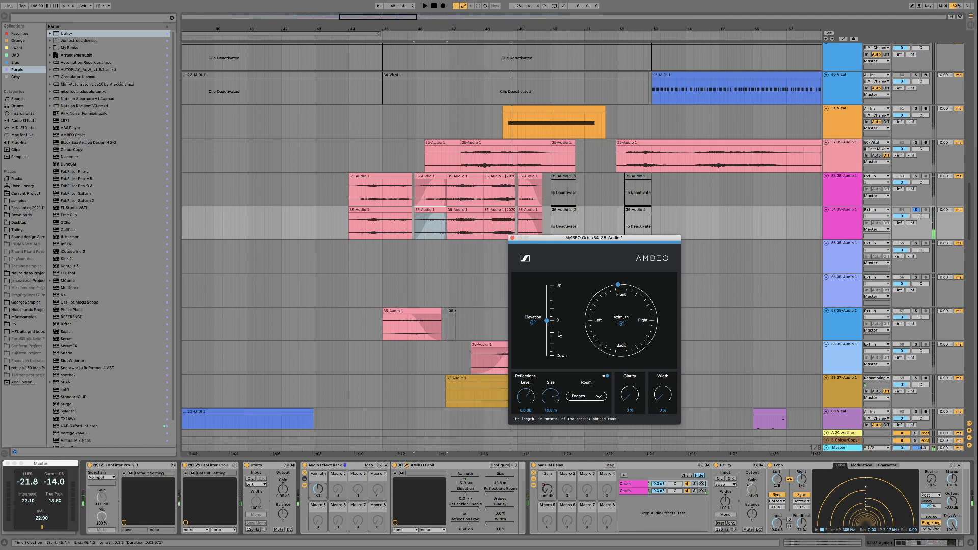
{"action": "key", "text": "space"}
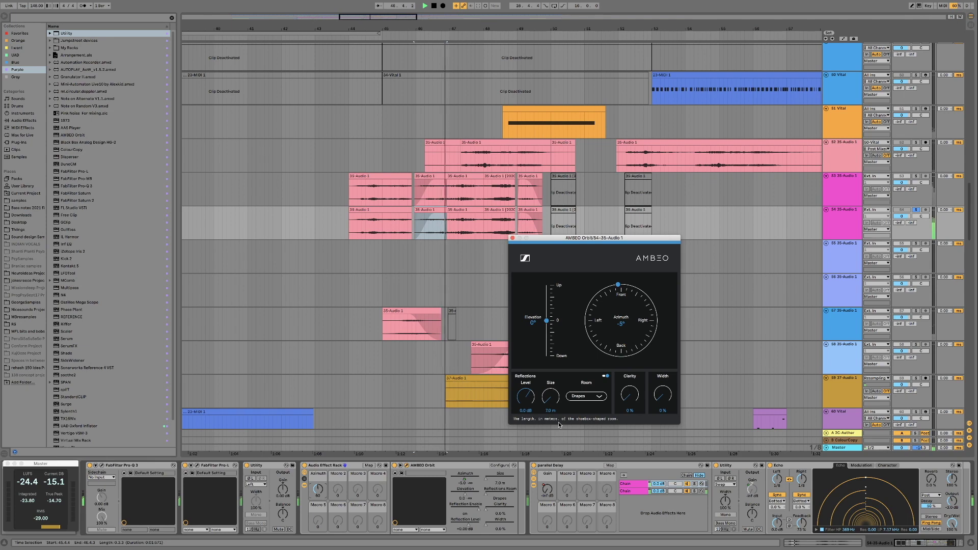
{"action": "left_click_drag", "start_coordinate": [558, 422], "coordinate": [559, 340]}
{"action": "key", "text": "space"}
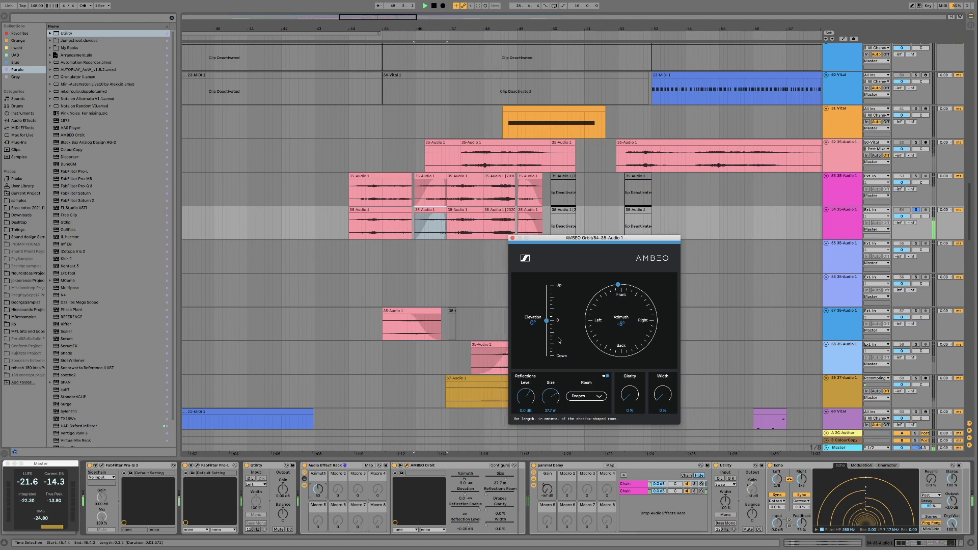
{"action": "key", "text": "space"}
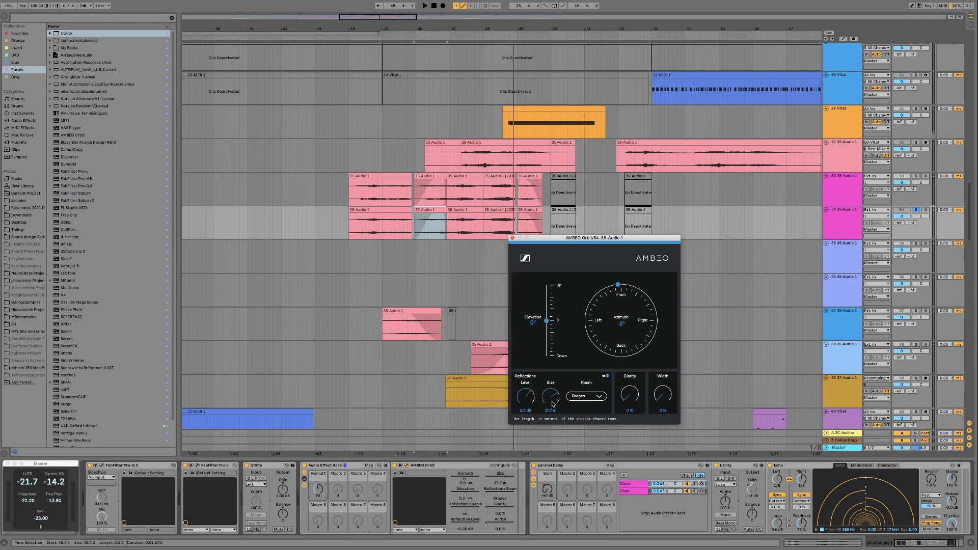
{"action": "mouse_move", "coordinate": [551, 397]}
{"action": "left_mouse_down"}
{"action": "mouse_move", "coordinate": [553, 409]}
{"action": "mouse_move", "coordinate": [555, 401]}
{"action": "mouse_move", "coordinate": [540, 405]}
{"action": "left_mouse_up"}
{"action": "left_click", "coordinate": [586, 397]}
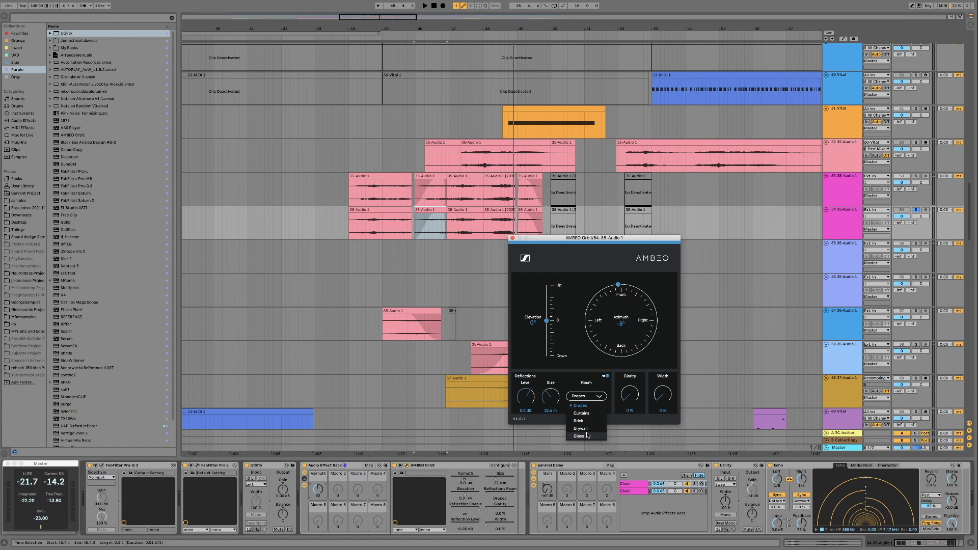
{"action": "left_click", "coordinate": [599, 397]}
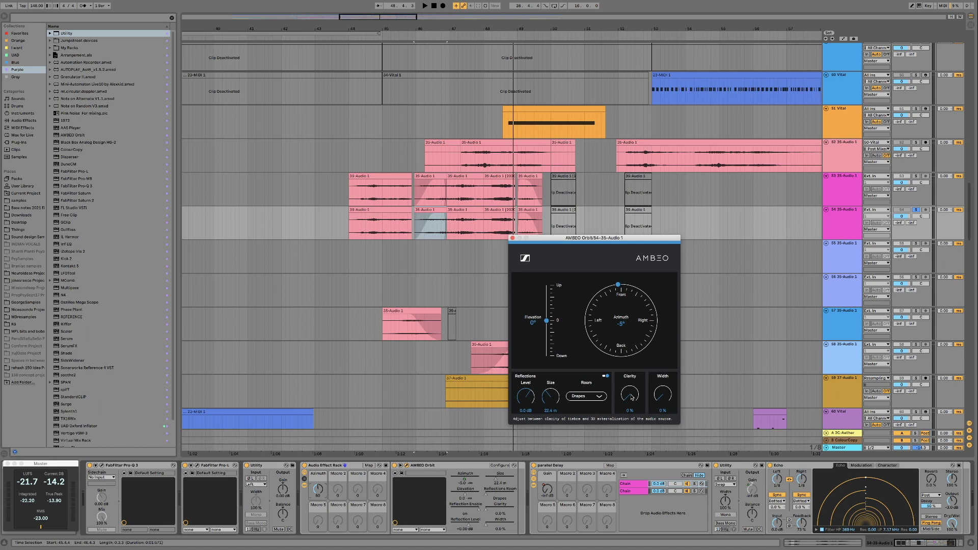
- Raise the AMBEO Orbit Clarity to about 68%, close the plugin window, and play track 54 again
{"action": "left_click_drag", "start_coordinate": [632, 397], "coordinate": [632, 381]}
{"action": "left_click_drag", "start_coordinate": [632, 392], "coordinate": [634, 404]}
{"action": "left_click", "coordinate": [513, 238]}
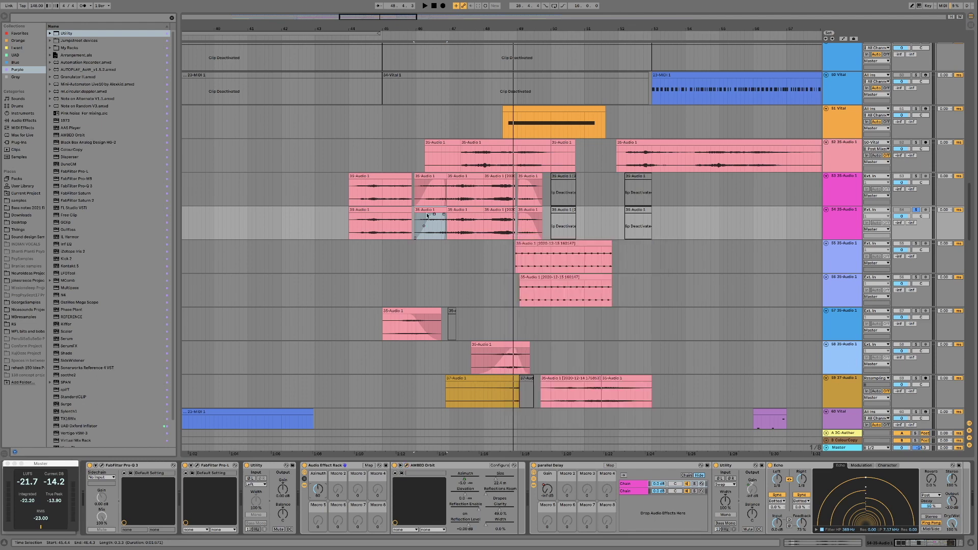
{"action": "key", "text": "space"}
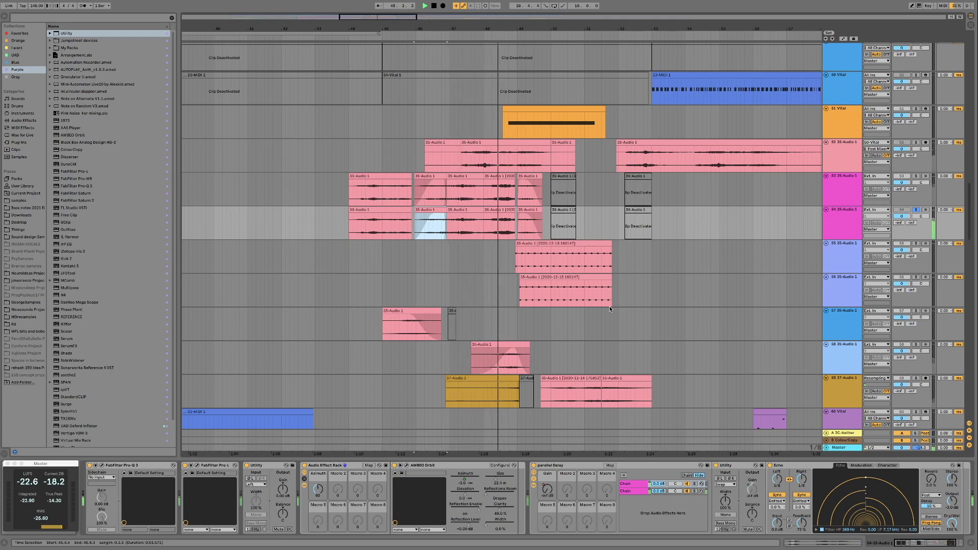
{"action": "key", "text": "space"}
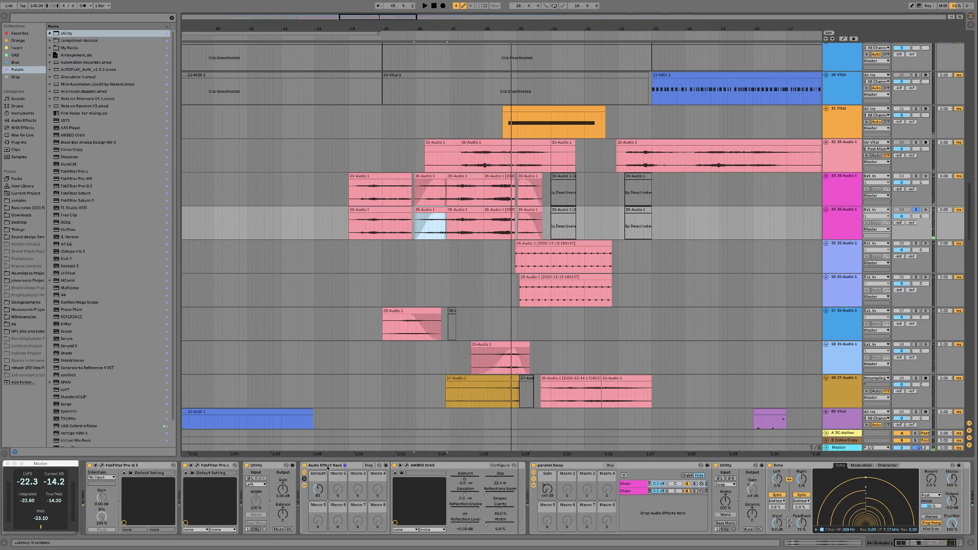
- Automate the rack's Azimuth macro on track 54 with a ramp falling from maximum to minimum between about bars 46 and 49, and play it
{"action": "left_click", "coordinate": [328, 466]}
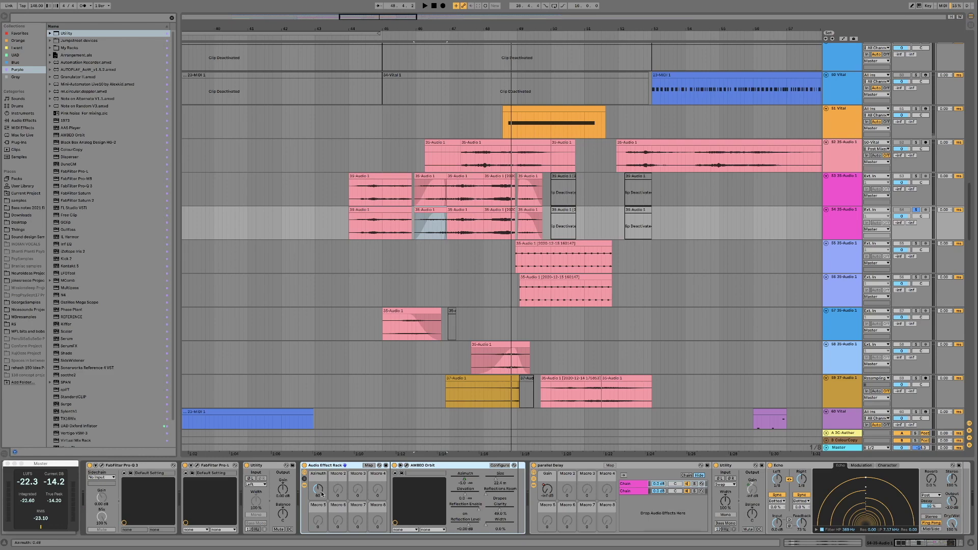
{"action": "key", "text": "a"}
{"action": "left_click", "coordinate": [416, 216]}
{"action": "left_click_drag", "start_coordinate": [532, 216], "coordinate": [512, 235]}
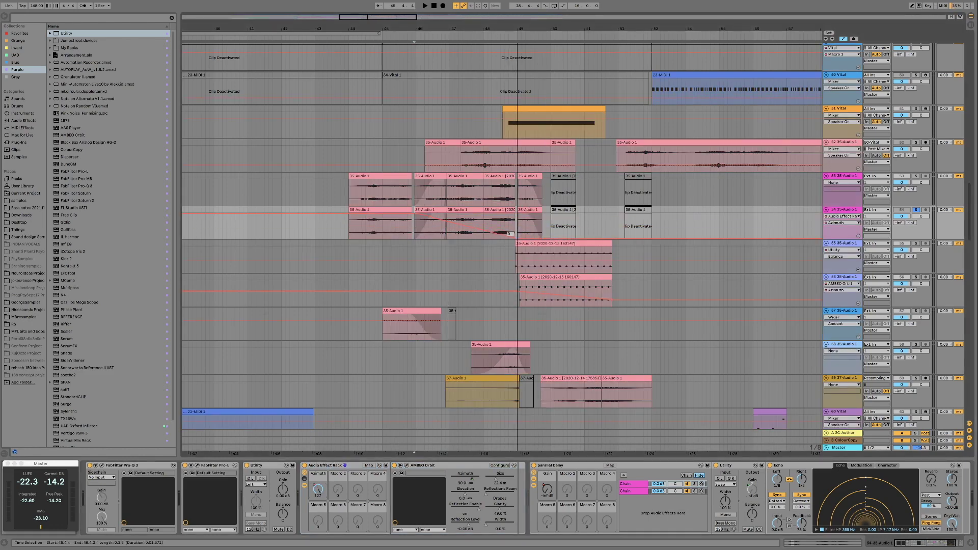
{"action": "key", "text": "space"}
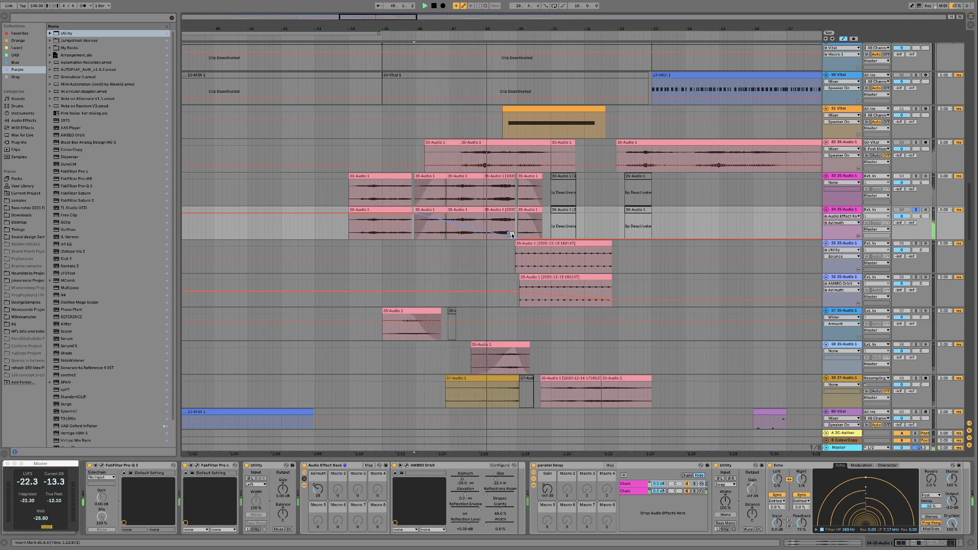
{"action": "key", "text": "space"}
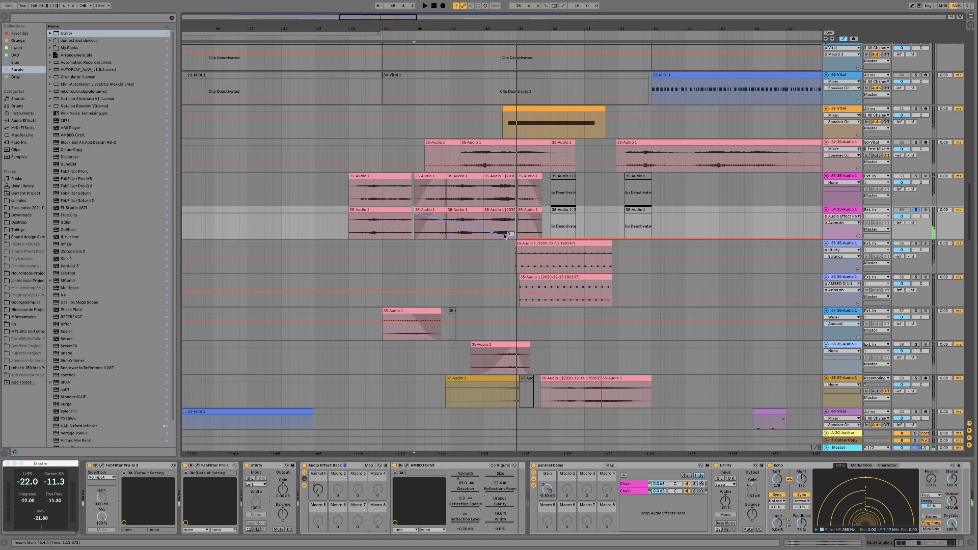
- Reverse track 54's Azimuth automation ramp to rise from minimum to maximum over the same passage, and play it
{"action": "left_click_drag", "start_coordinate": [416, 215], "coordinate": [416, 237]}
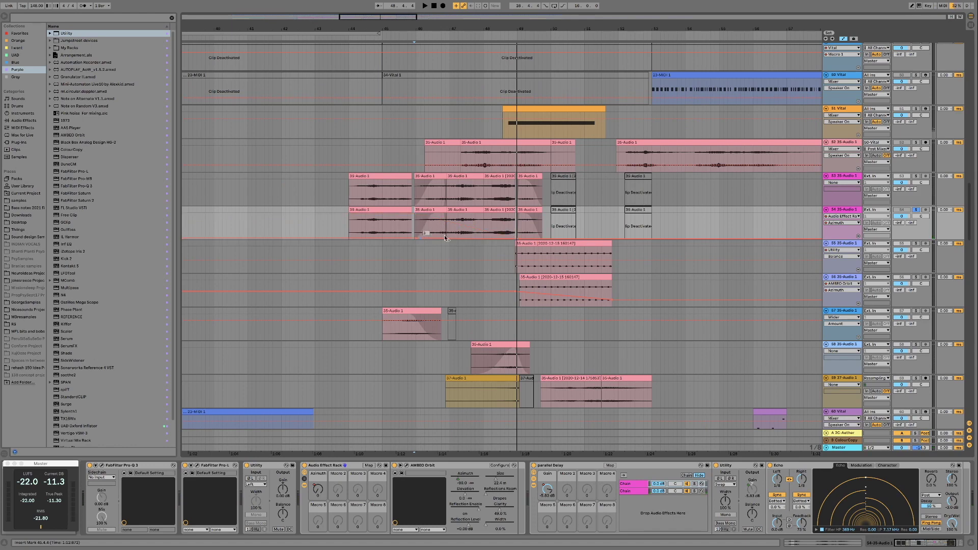
{"action": "left_click_drag", "start_coordinate": [514, 237], "coordinate": [510, 215]}
{"action": "key", "text": "space"}
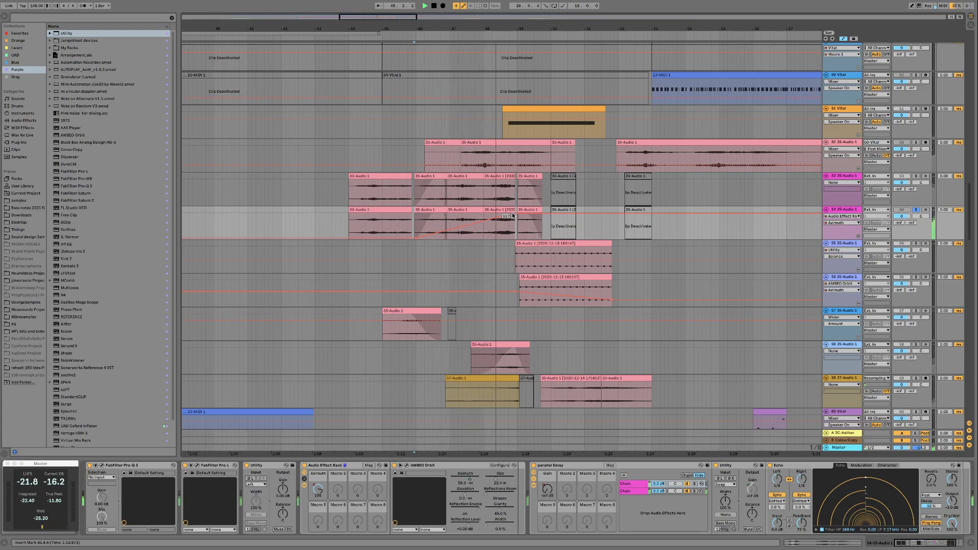
{"action": "key", "text": "space"}
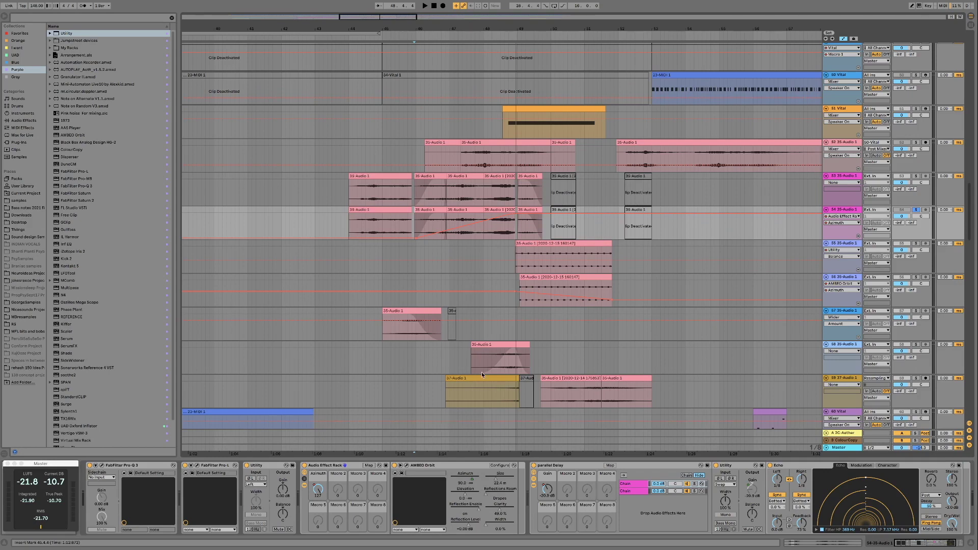
{"action": "left_click", "coordinate": [423, 465]}
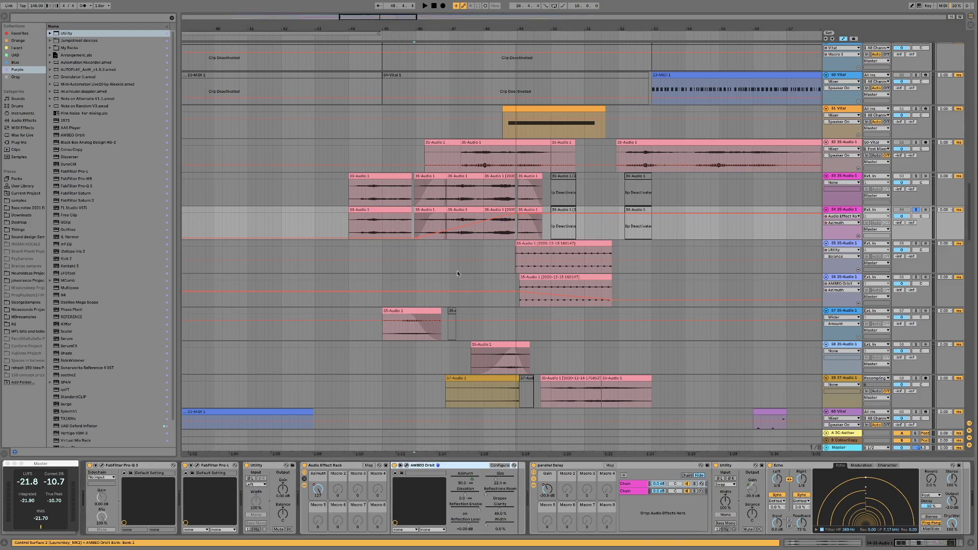